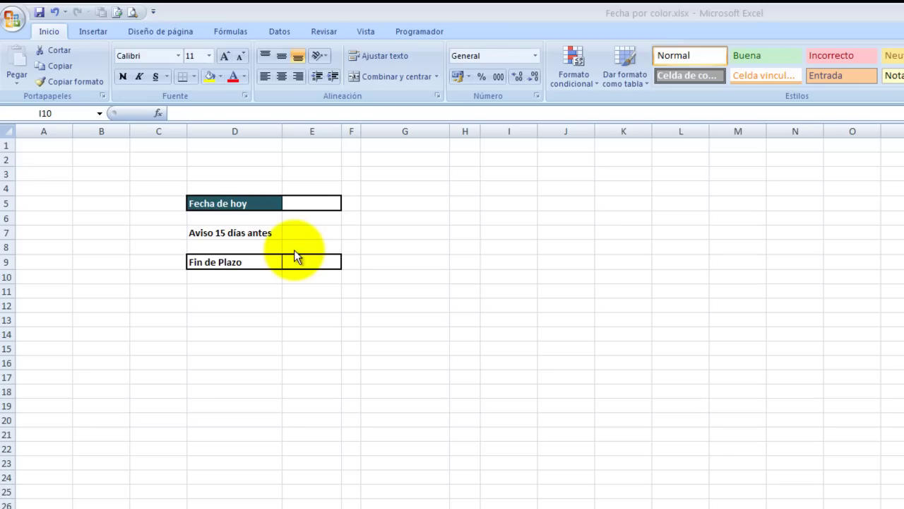
# Step: Put the formula =hoy() in E5 beside Fecha de hoy so it shows 11/03/2014
pyautogui.click(313, 203)
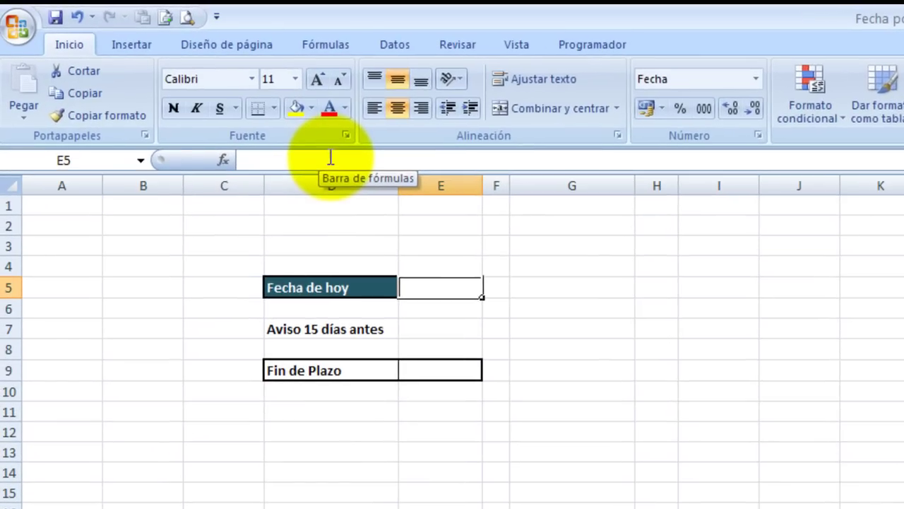
pyautogui.click(234, 113)
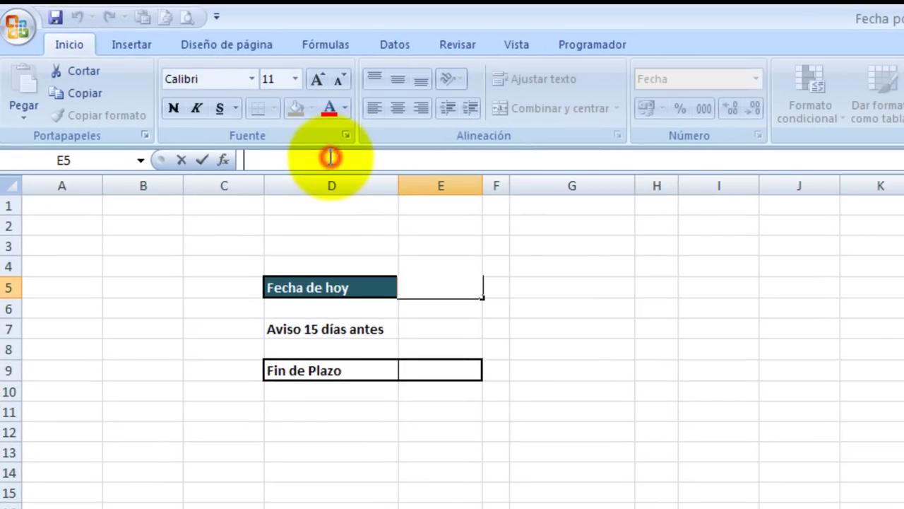
pyautogui.write('=')
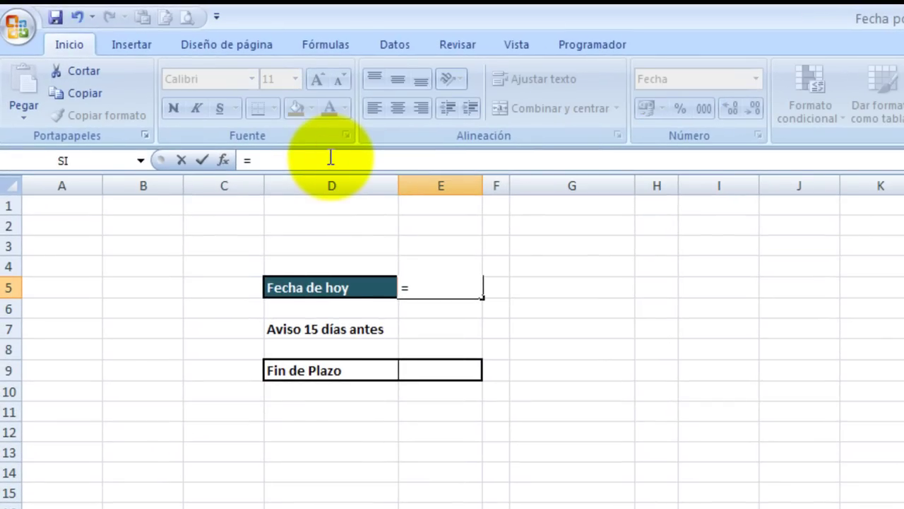
pyautogui.write('hoy(')
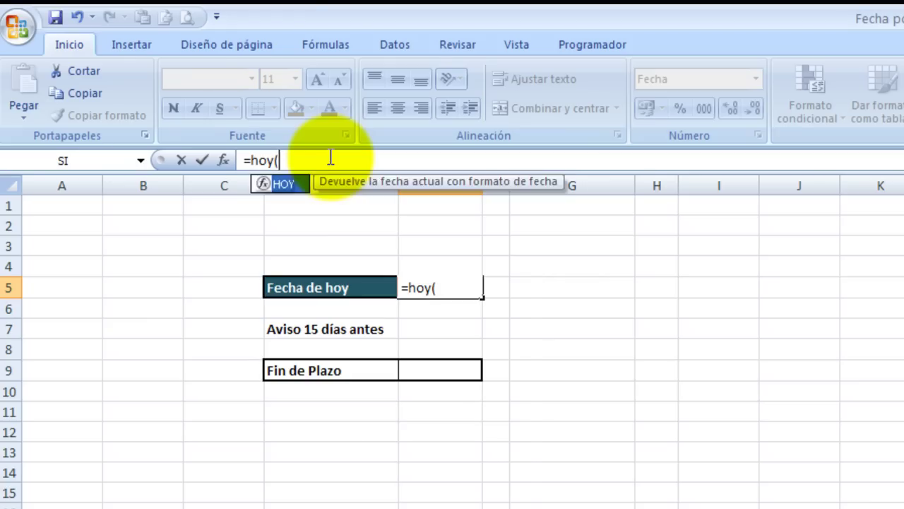
pyautogui.press('Return')
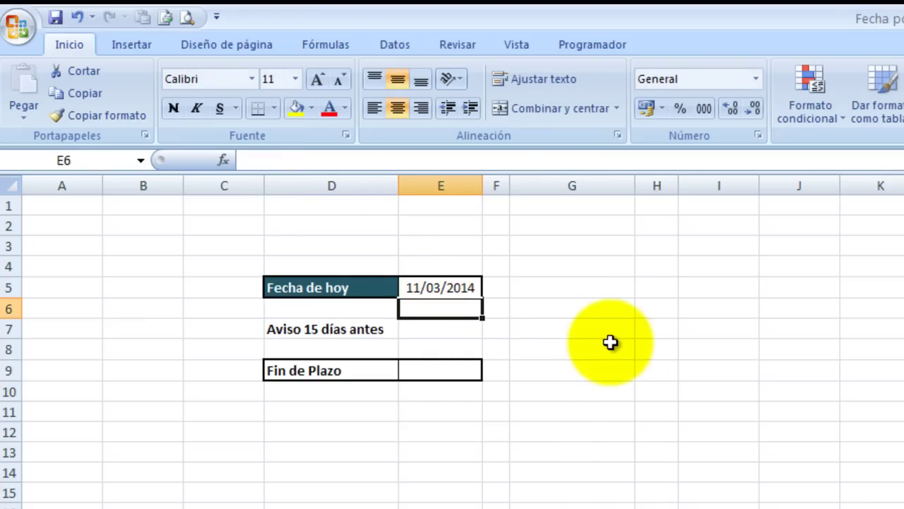
pyautogui.click(565, 330)
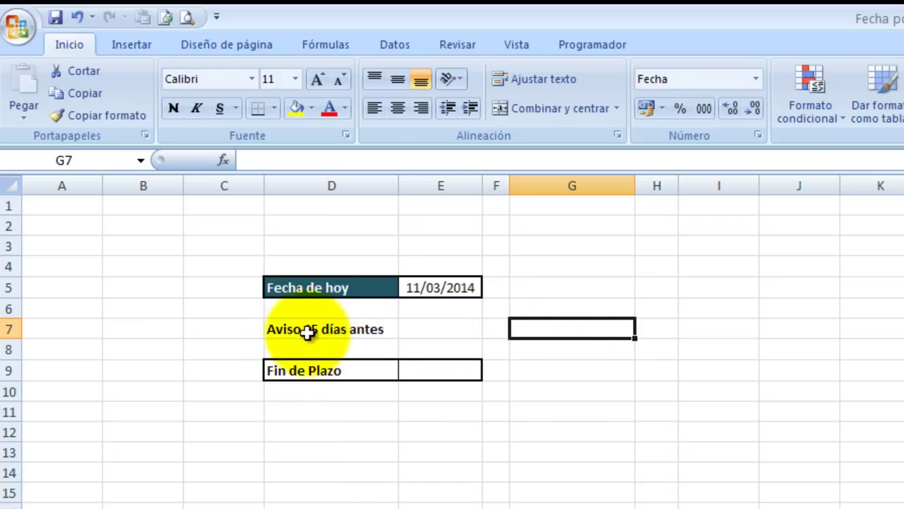
pyautogui.click(435, 369)
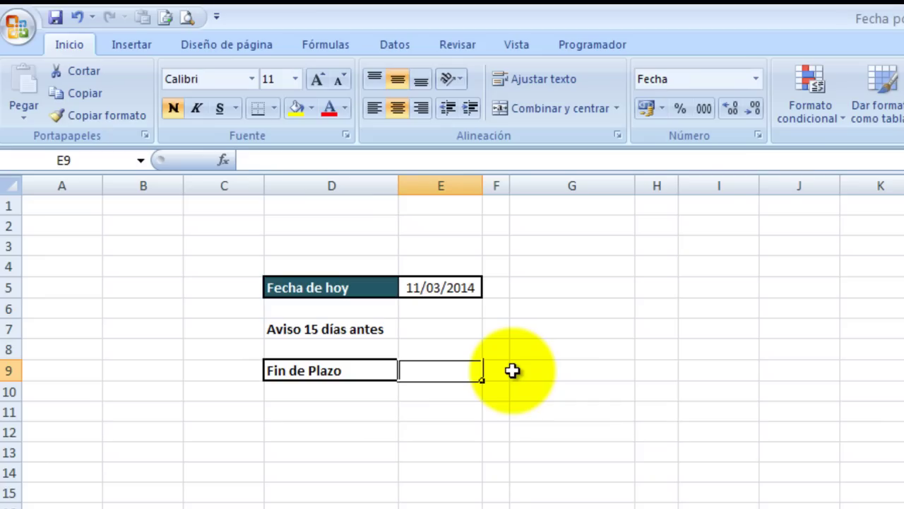
# Step: Enter 1/04/2014 as the Fin de Plazo date in cell E9
pyautogui.write('1/0')
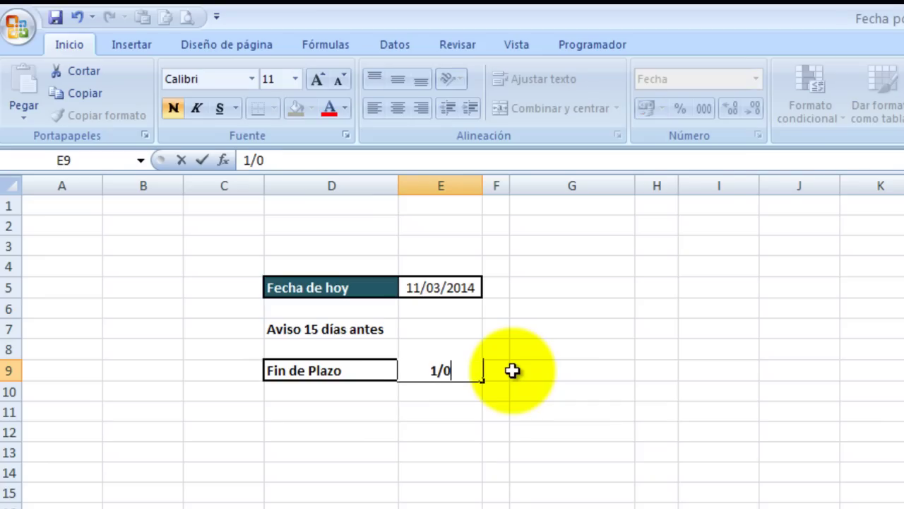
pyautogui.write('4/2014')
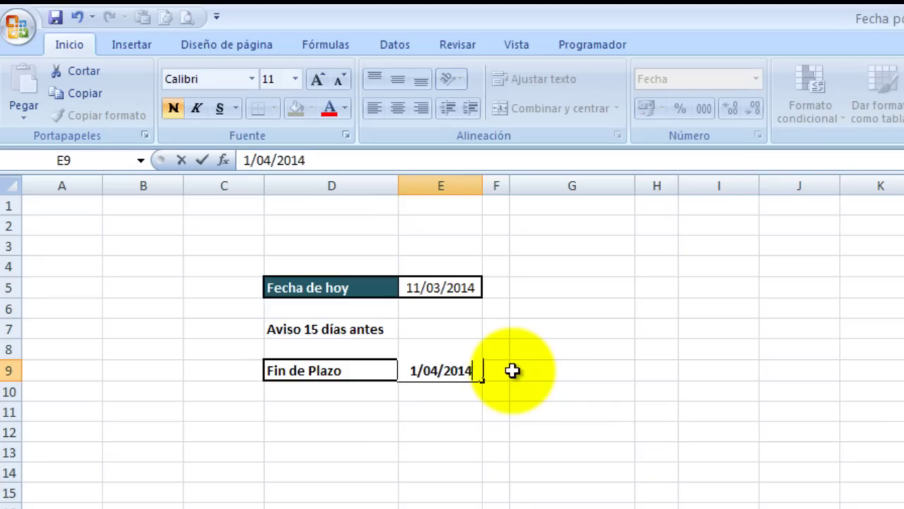
pyautogui.press('Return')
pyautogui.click(445, 370)
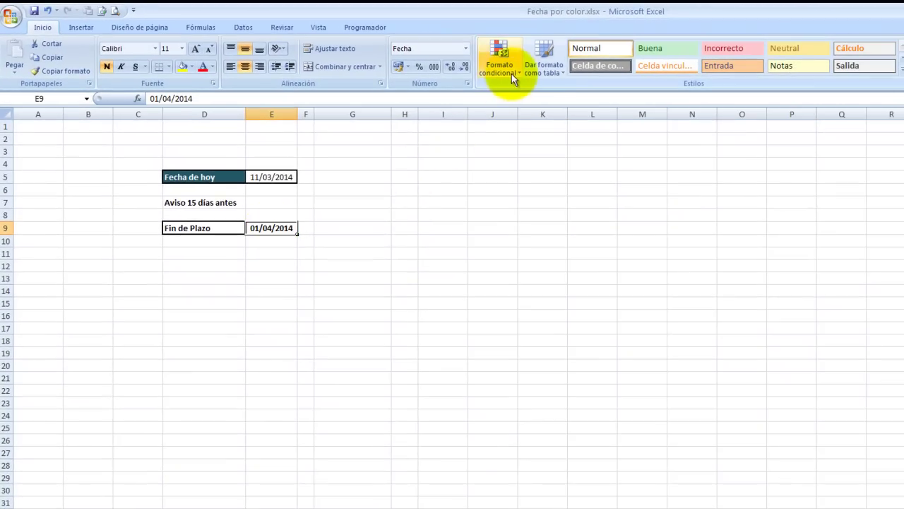
# Step: Create a new conditional formatting rule for E9 using the 'Utilice una fórmula' rule type
pyautogui.click(512, 73)
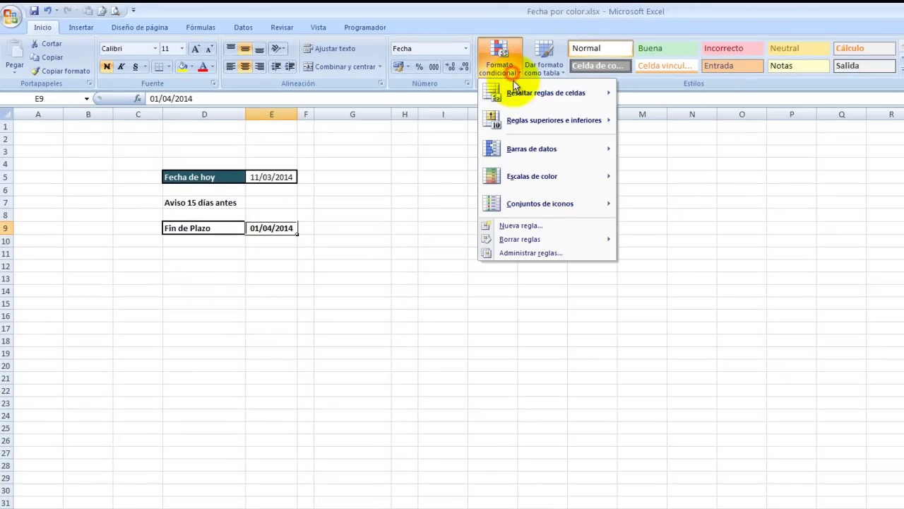
pyautogui.click(530, 254)
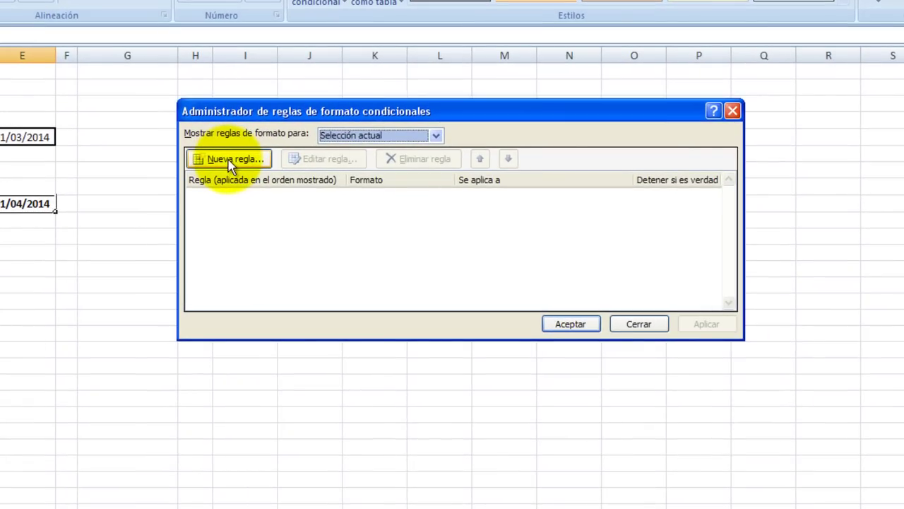
pyautogui.click(229, 161)
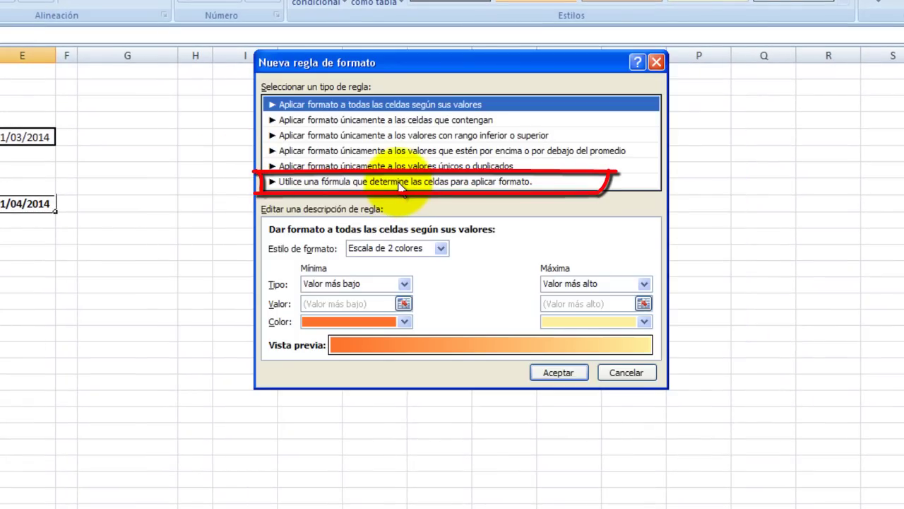
pyautogui.click(402, 184)
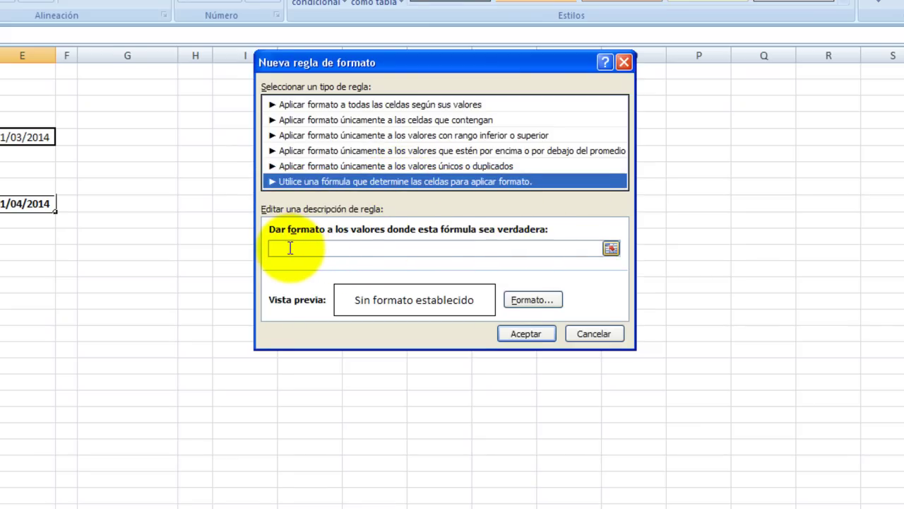
# Step: Enter the rule formula =(E9-E5)<15 in the Nueva regla de formato dialog
pyautogui.click(477, 252)
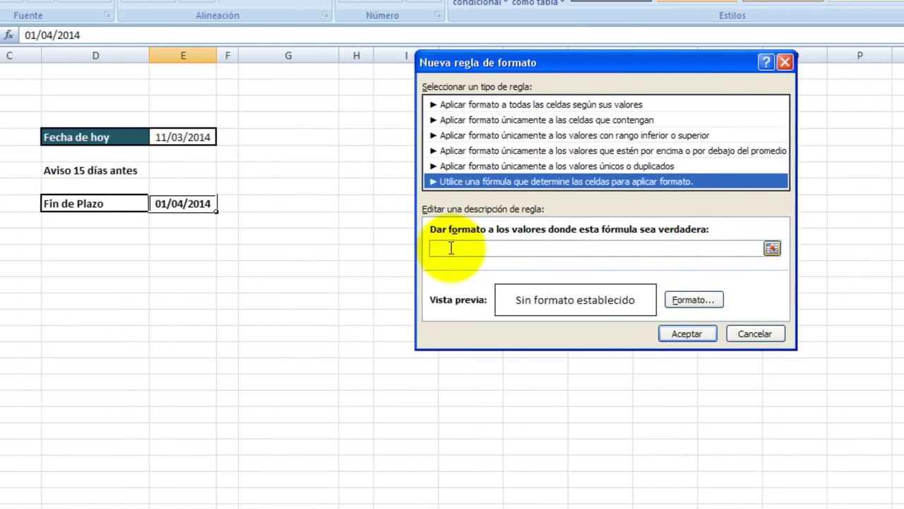
pyautogui.write('=(')
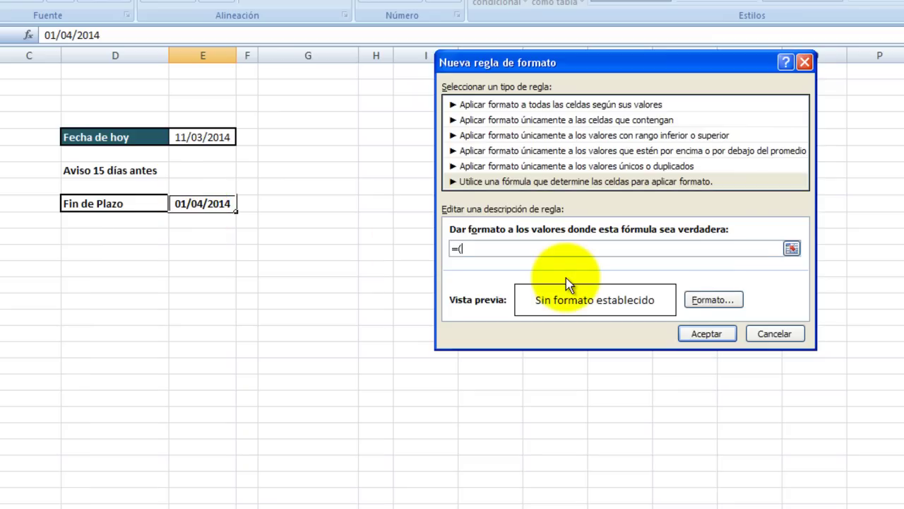
pyautogui.write('E9')
pyautogui.write('-')
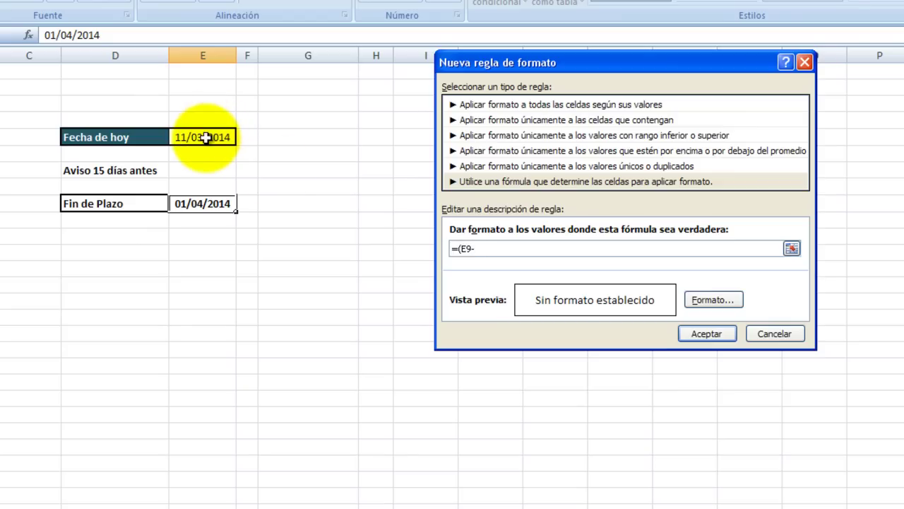
pyautogui.write('E5)')
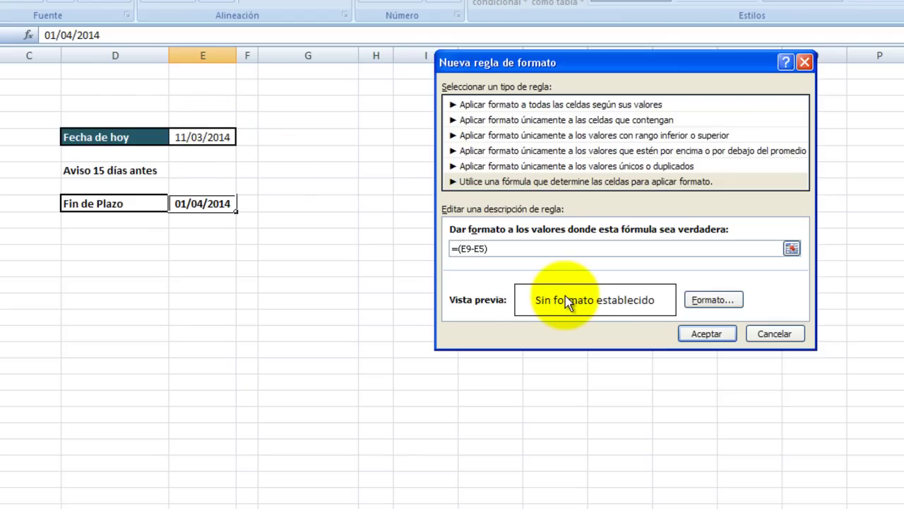
pyautogui.write('<15')
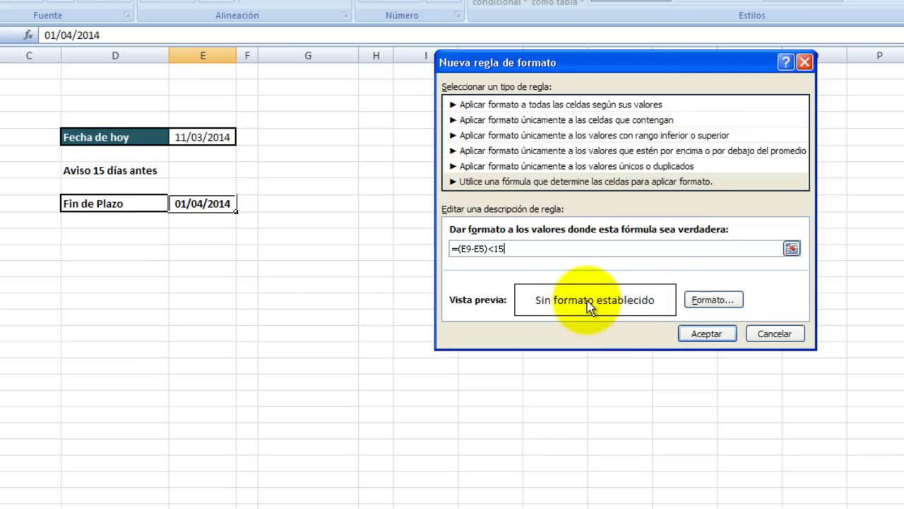
pyautogui.click(714, 301)
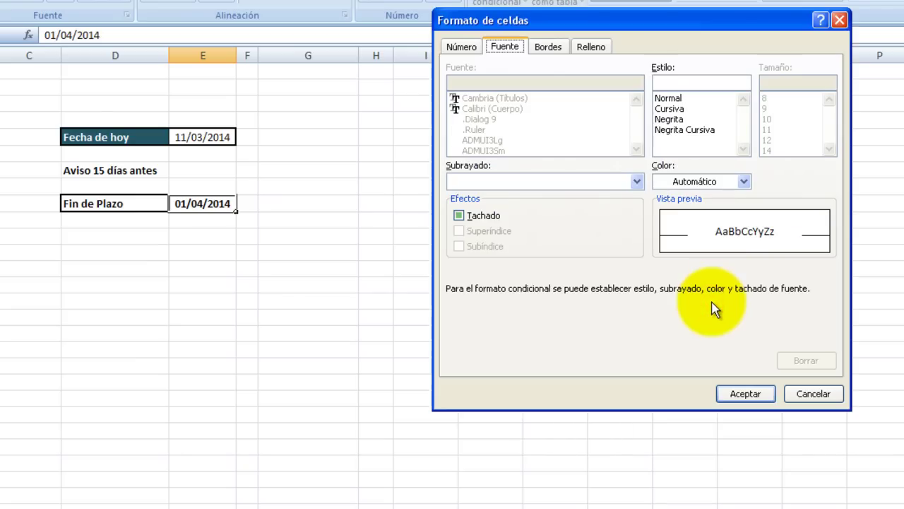
# Step: Format the rule with a red fill and white font colour, then add it to the rule list
pyautogui.click(596, 48)
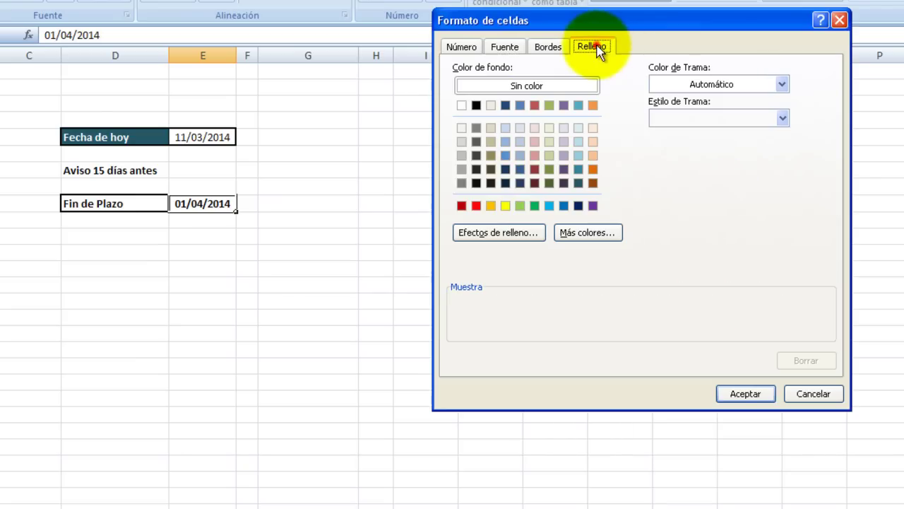
pyautogui.click(477, 205)
pyautogui.click(508, 46)
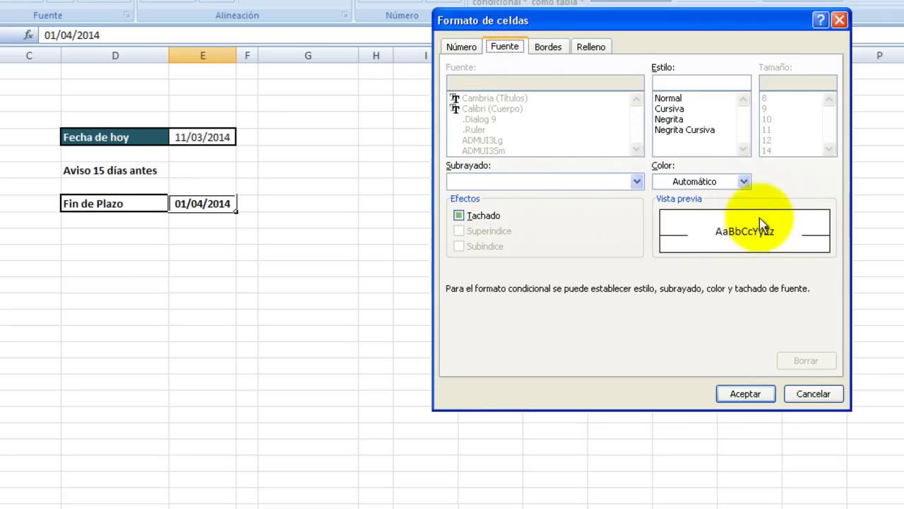
pyautogui.click(744, 182)
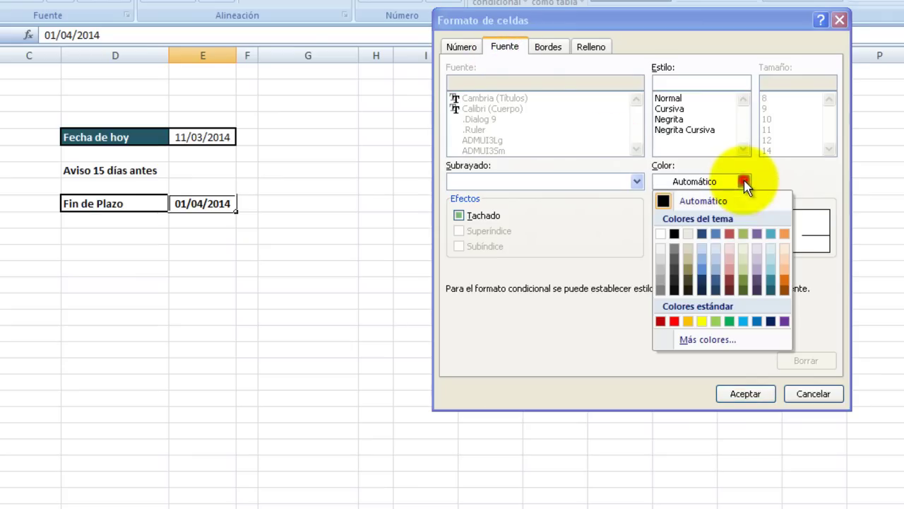
pyautogui.click(662, 233)
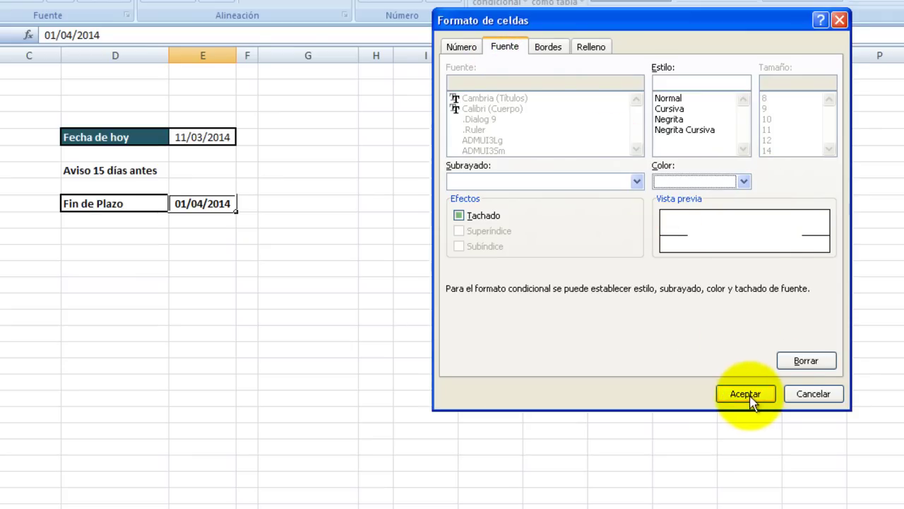
pyautogui.click(747, 394)
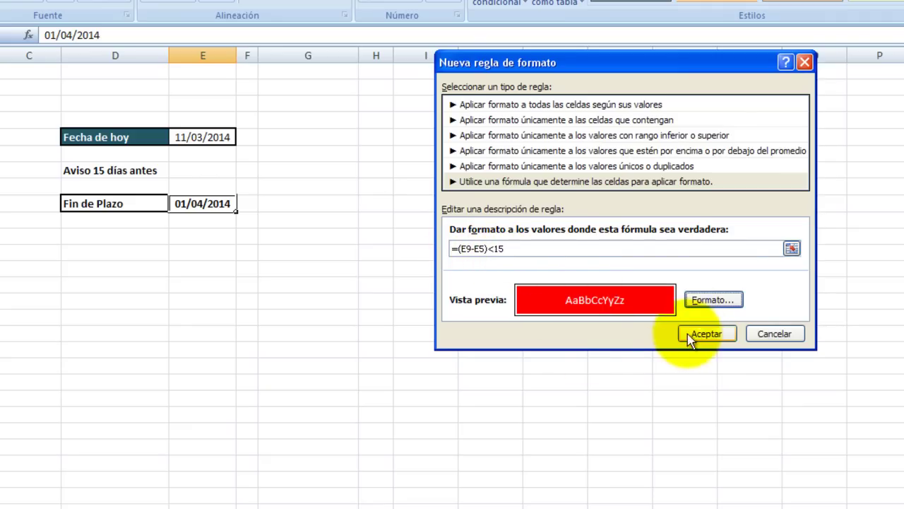
pyautogui.click(713, 334)
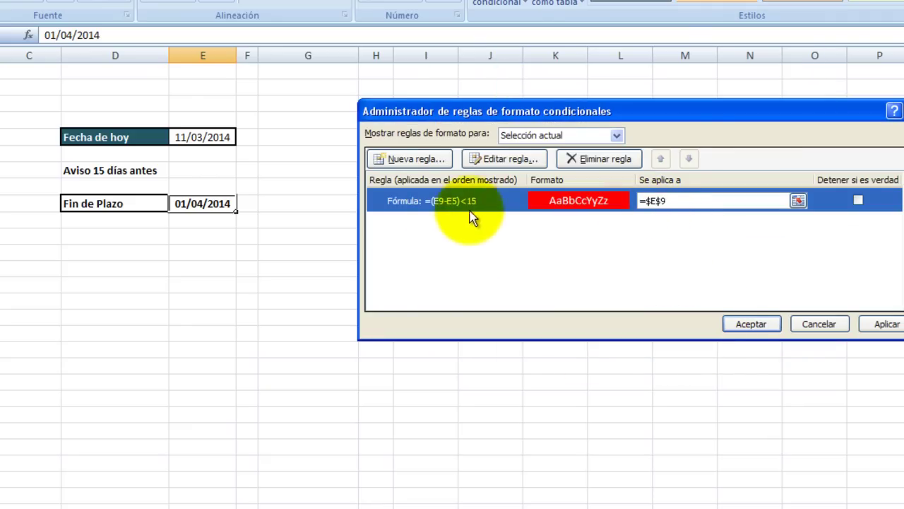
# Step: Apply the red-fill rule to $E$9 and close the rules manager with Aceptar
pyautogui.click(880, 324)
pyautogui.click(753, 324)
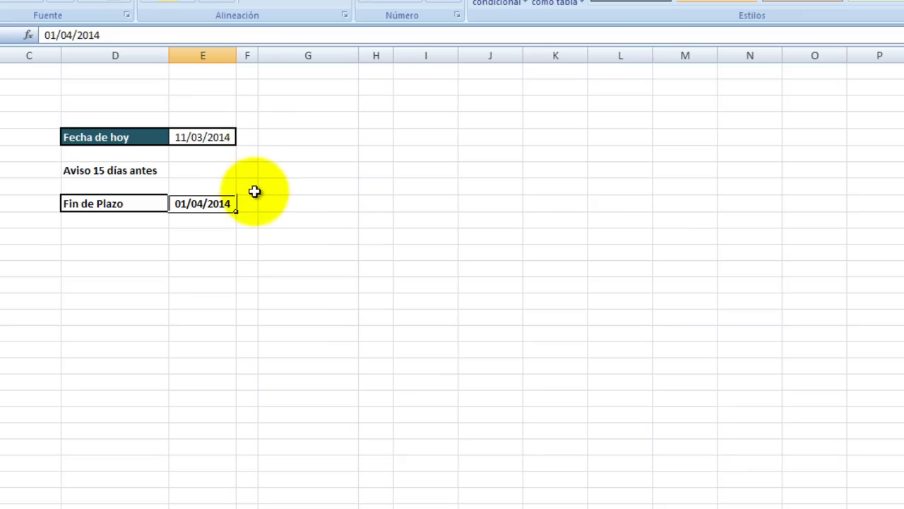
# Step: Change the Fin de Plazo date to 20/03/2014, which turns E9 red
pyautogui.click(204, 235)
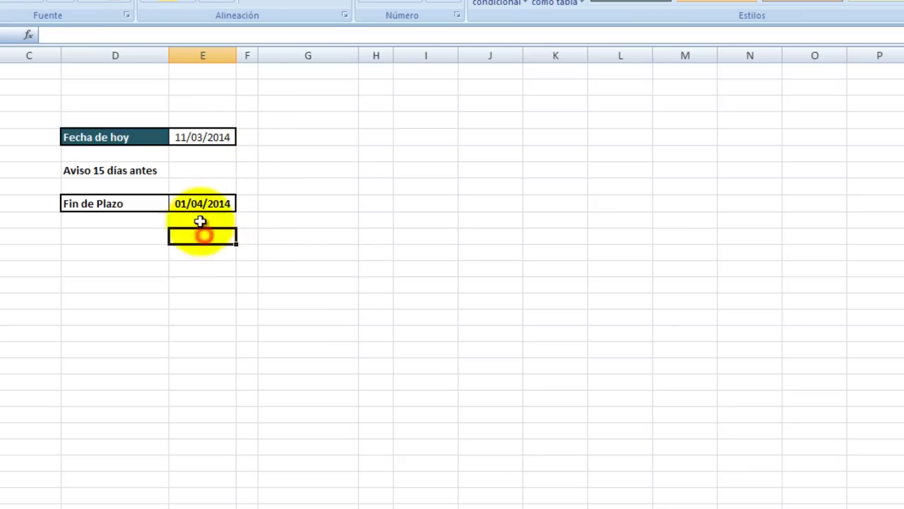
pyautogui.doubleClick(186, 203)
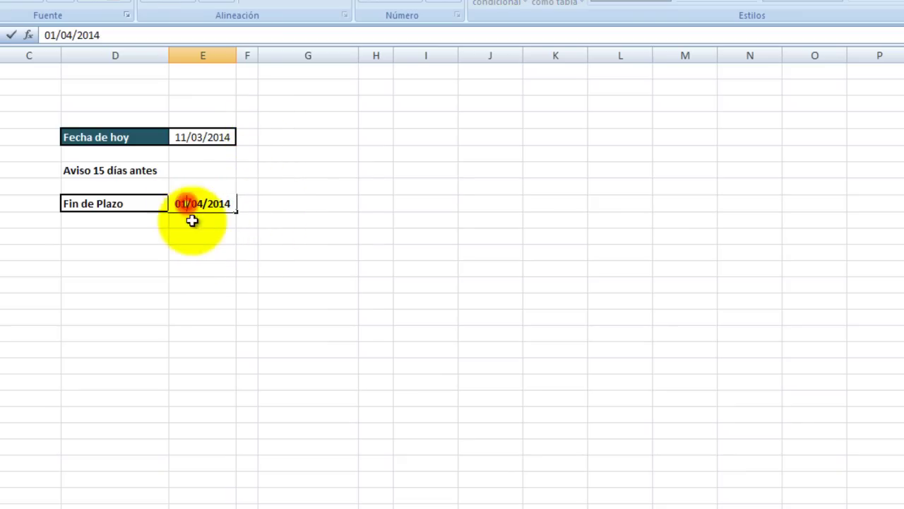
pyautogui.press('BackSpace')
pyautogui.press('BackSpace')
pyautogui.write('20')
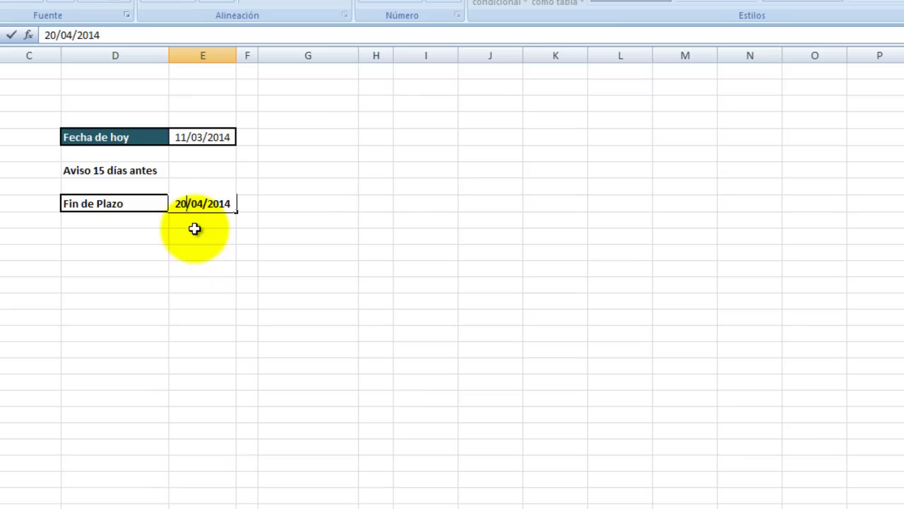
pyautogui.press('BackSpace')
pyautogui.write('3')
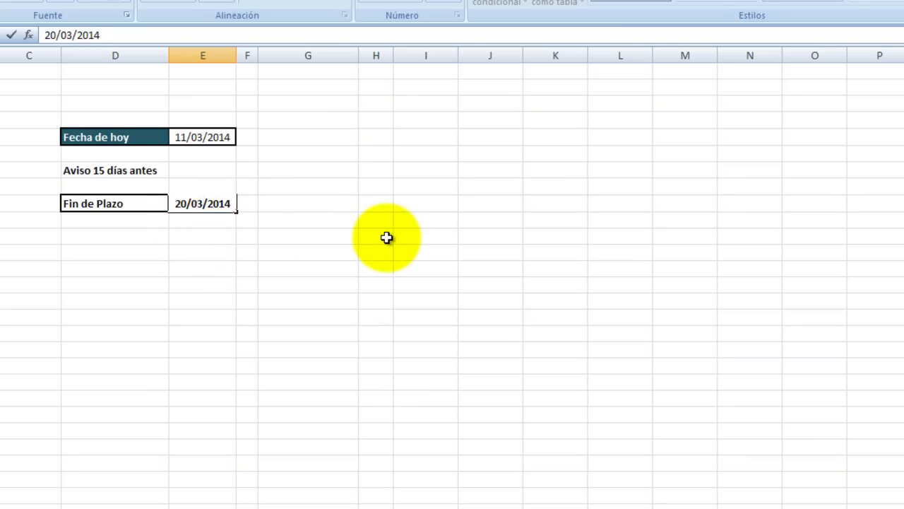
pyautogui.press('Return')
# Step: Change the Fin de Plazo date to 30/03/2014, leaving E9 uncoloured
pyautogui.click(269, 251)
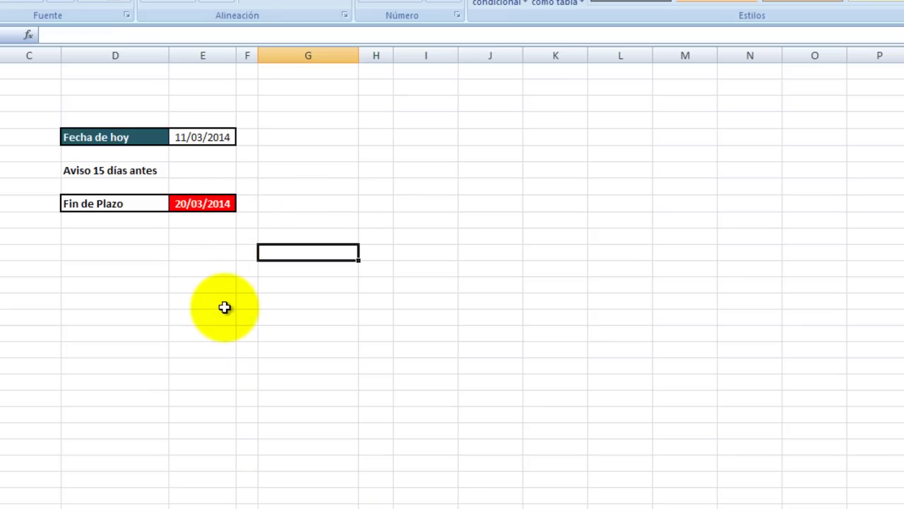
pyautogui.click(183, 204)
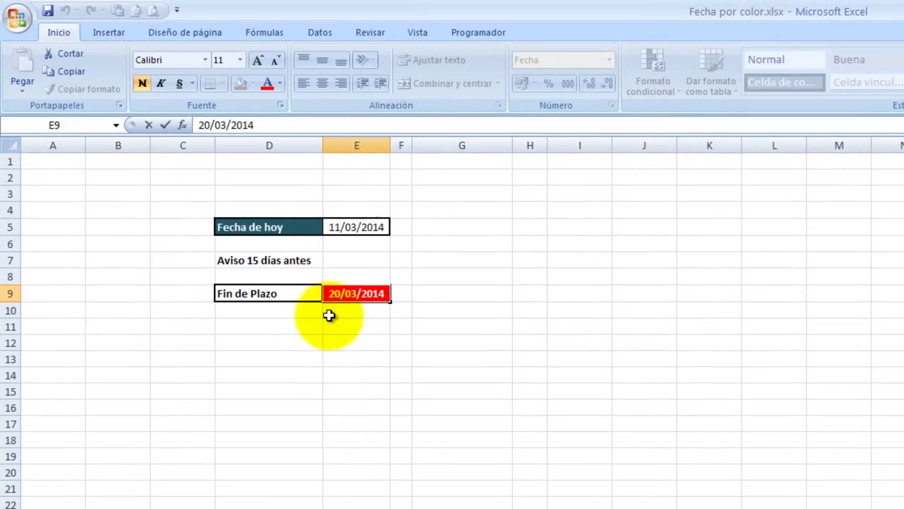
pyautogui.press('BackSpace')
pyautogui.write('30')
pyautogui.press('Return')
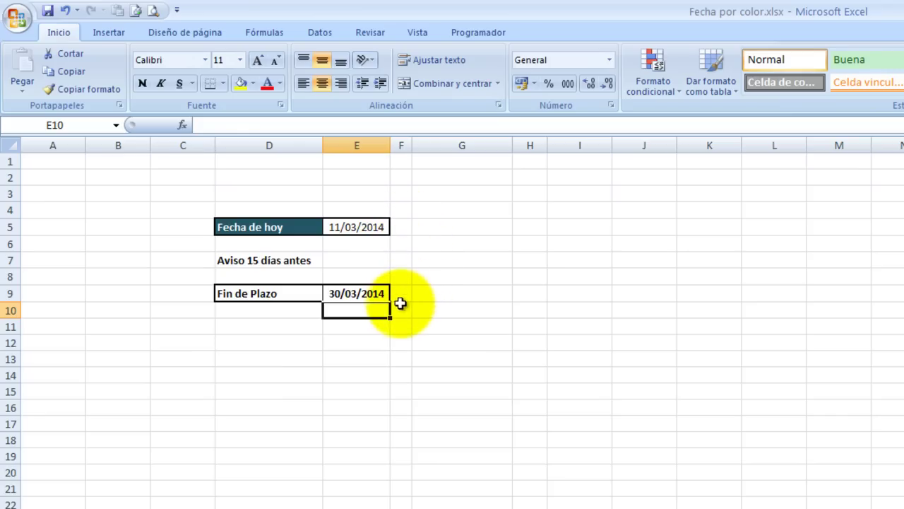
# Step: Edit E9's deadline from 30/03/2014 to 19/03/2014 so the red highlight appears
pyautogui.click(349, 294)
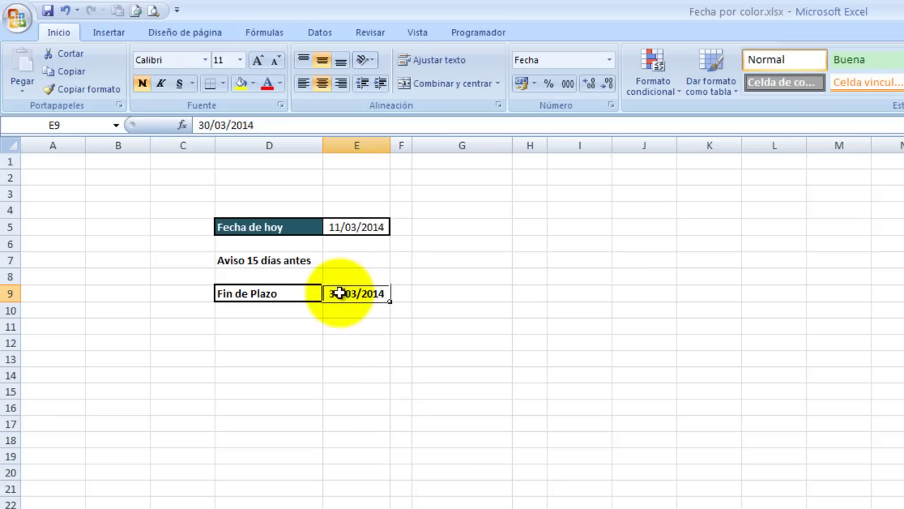
pyautogui.doubleClick(335, 294)
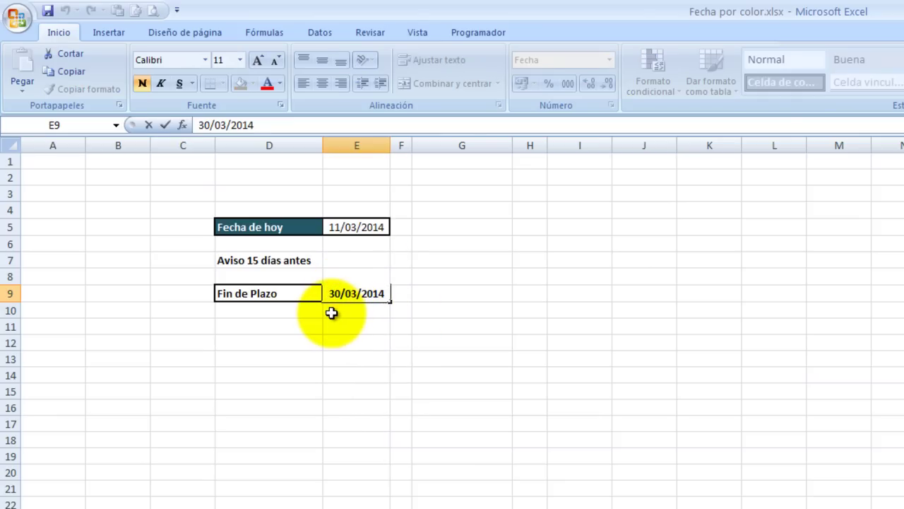
pyautogui.press('BackSpace')
pyautogui.press('Delete')
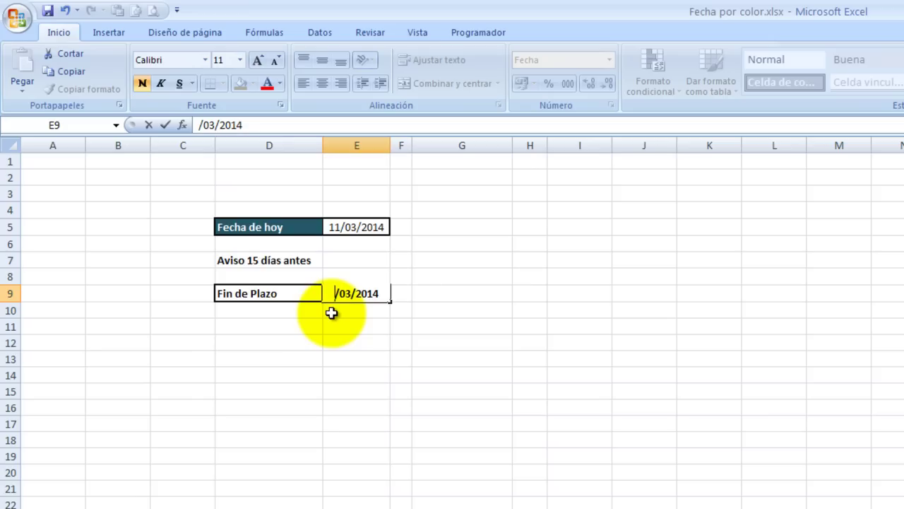
pyautogui.write('19')
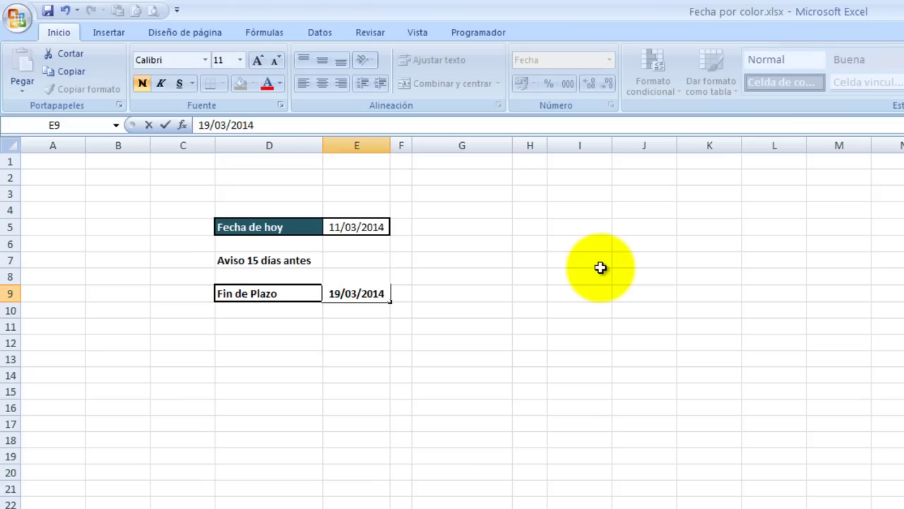
pyautogui.press('Return')
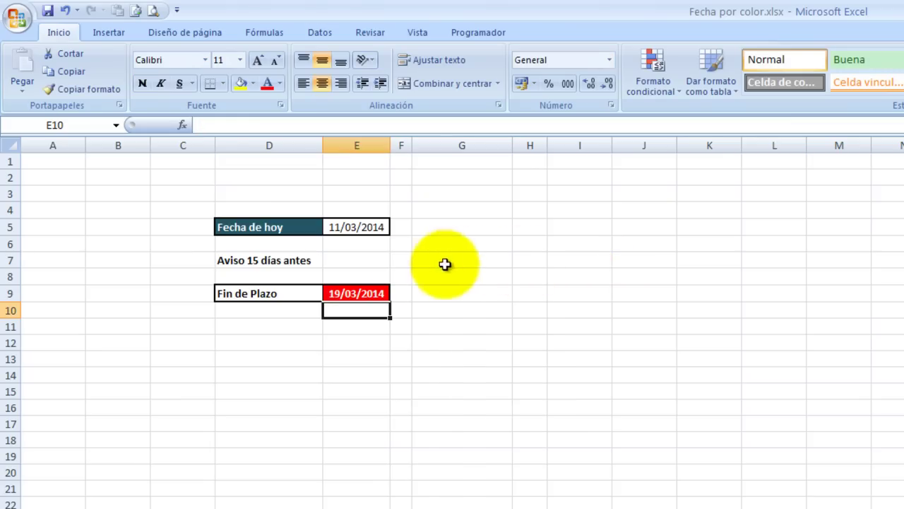